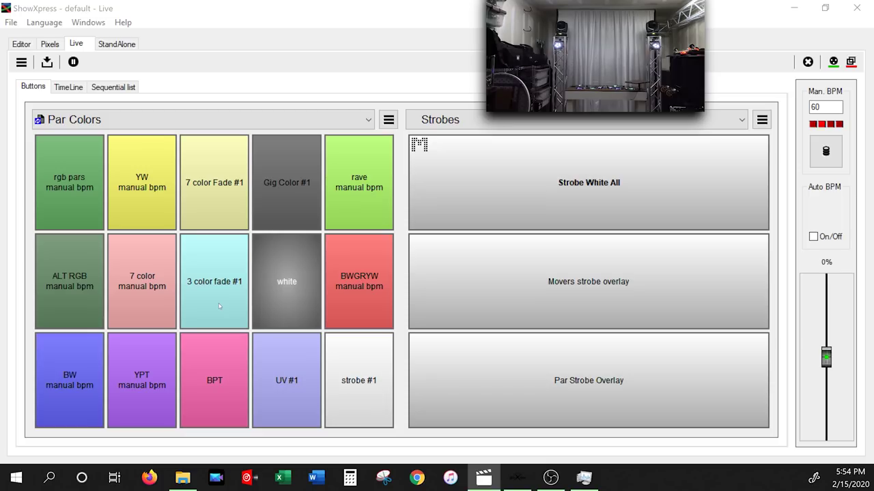
Browse the button pages, keep Par Colors selected, and switch on Par Strobe Overlay.
{"action": "left_click", "coordinate": [283, 127]}
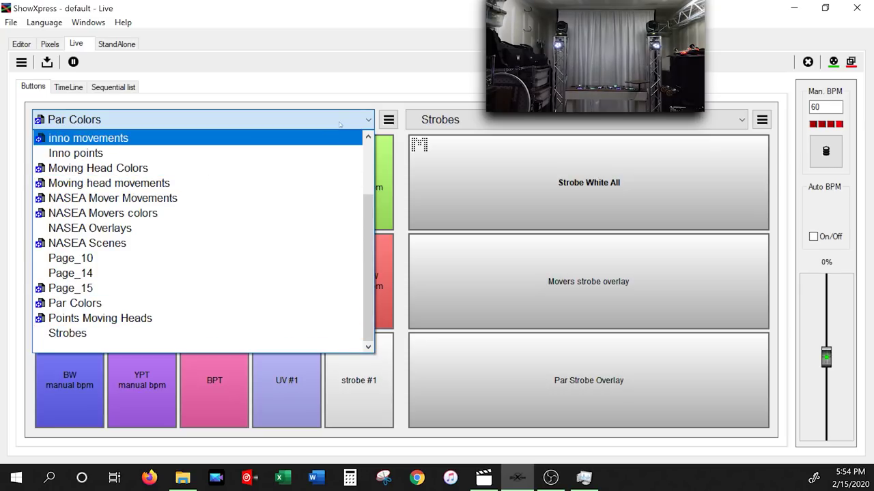
{"action": "left_click", "coordinate": [400, 117]}
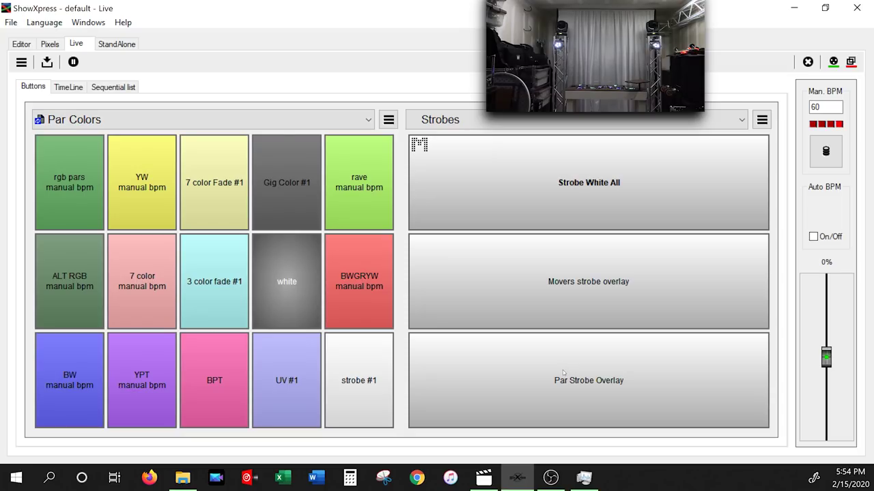
{"action": "left_click", "coordinate": [562, 373]}
Turn off the strobe overlay and try rgb pars, YW, BW, YPT, 7 color Fade #1, Gig Color #1 and BPT.
{"action": "left_click", "coordinate": [562, 373]}
{"action": "left_click", "coordinate": [77, 185]}
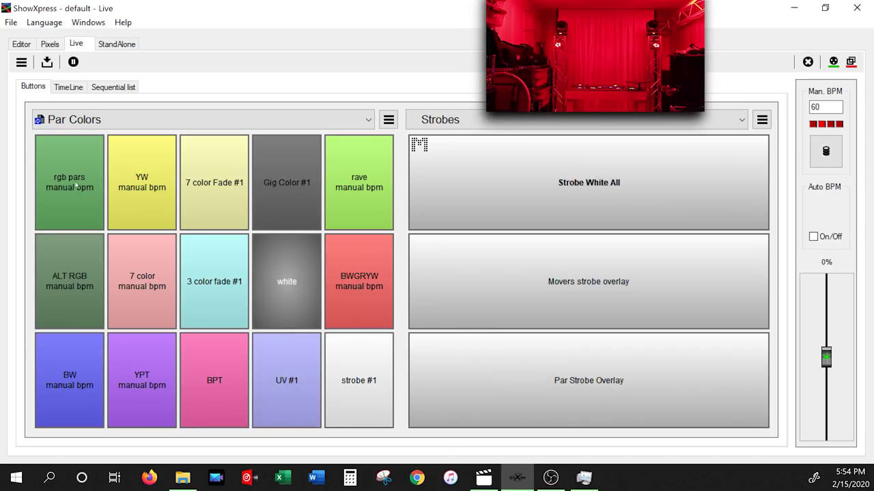
{"action": "left_click", "coordinate": [139, 193]}
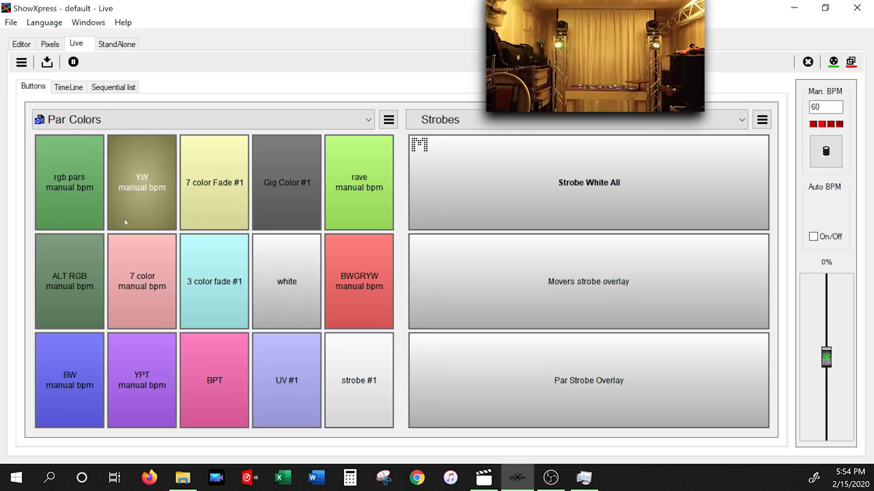
{"action": "left_click", "coordinate": [75, 378]}
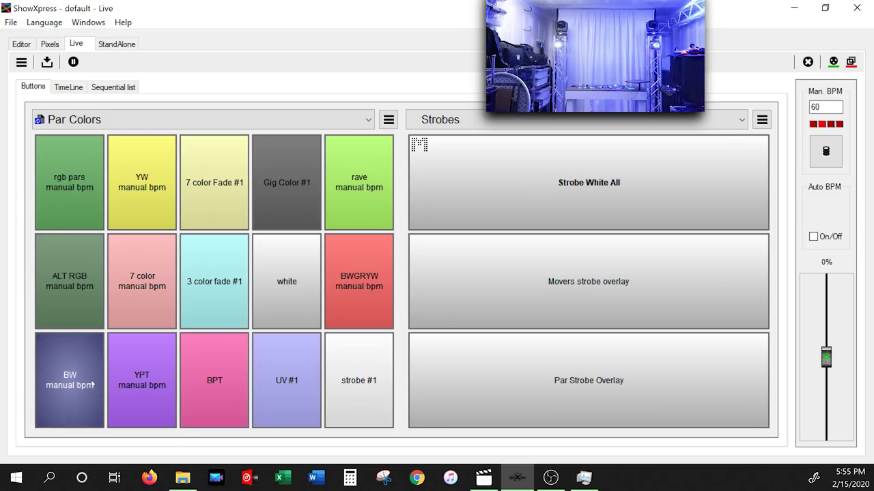
{"action": "left_click", "coordinate": [140, 381]}
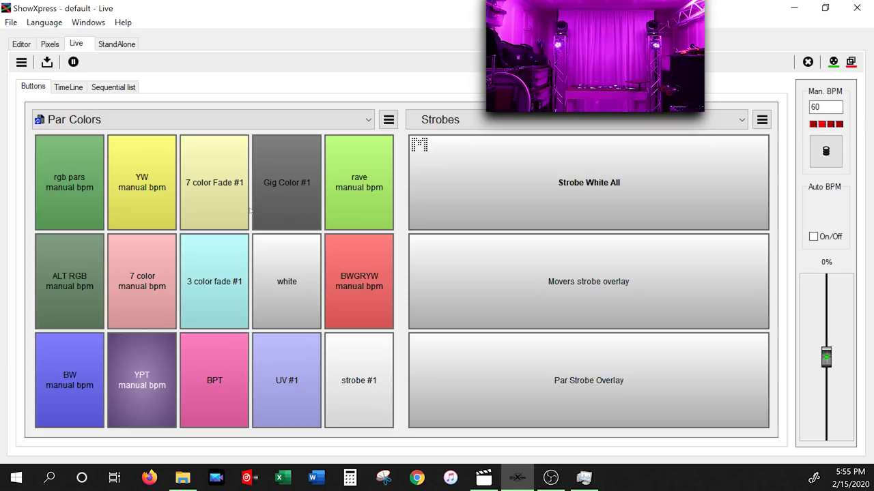
{"action": "left_click", "coordinate": [224, 212]}
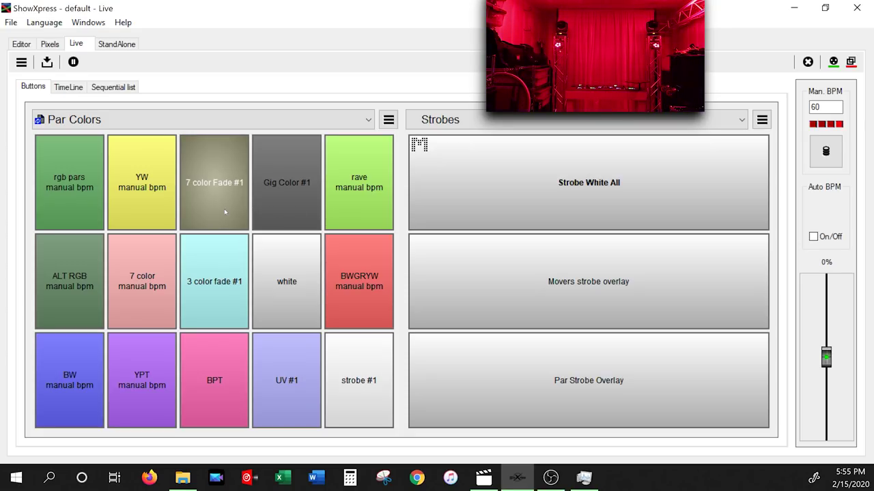
{"action": "left_click", "coordinate": [274, 203]}
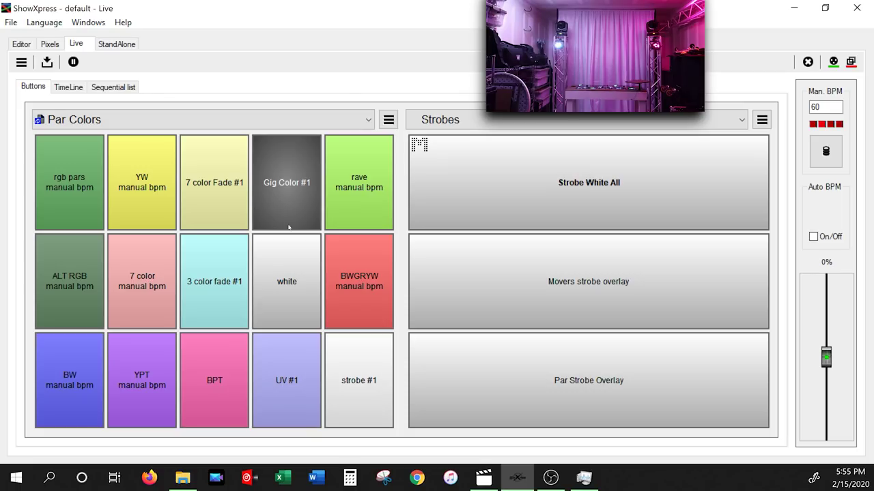
{"action": "left_click", "coordinate": [201, 371]}
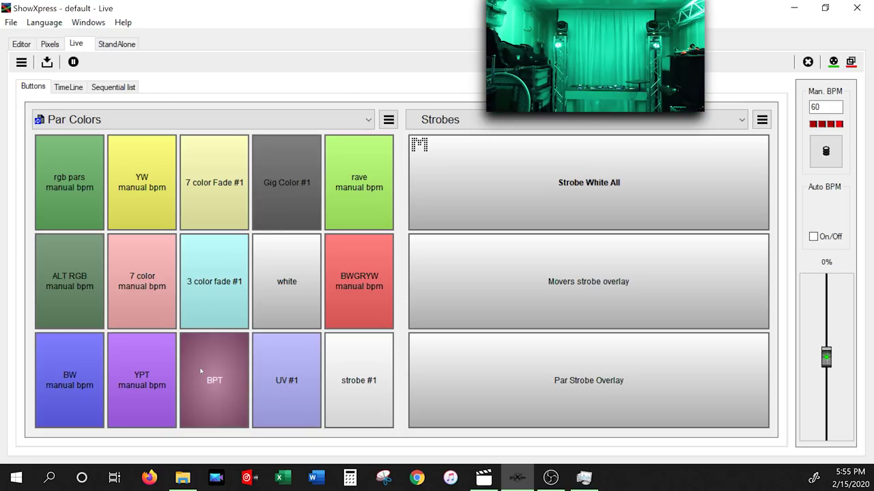
Toggle Par Strobe Overlay on and off several times, then trigger and stop strobe #1.
{"action": "left_click", "coordinate": [531, 375]}
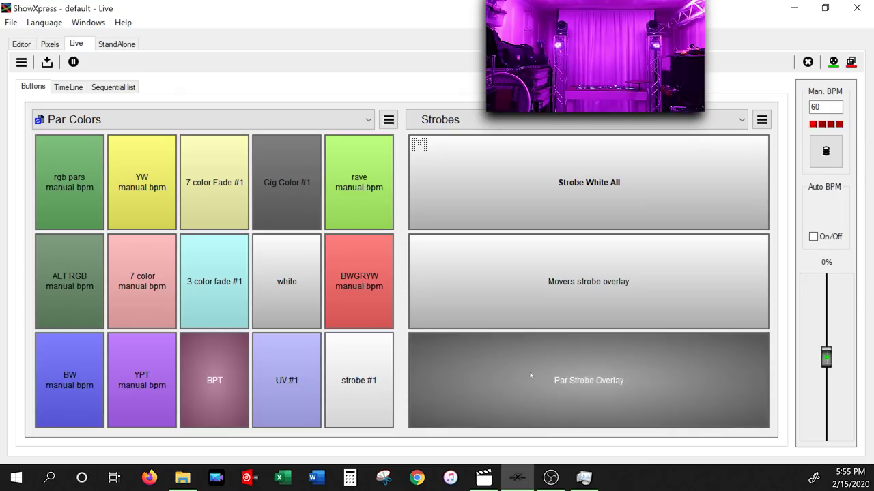
{"action": "left_click", "coordinate": [531, 376]}
{"action": "left_click", "coordinate": [530, 376]}
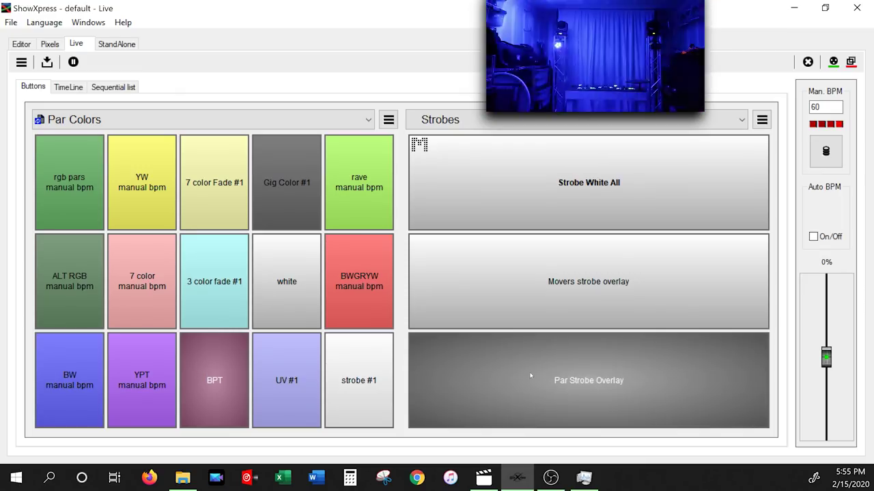
{"action": "left_click", "coordinate": [531, 376]}
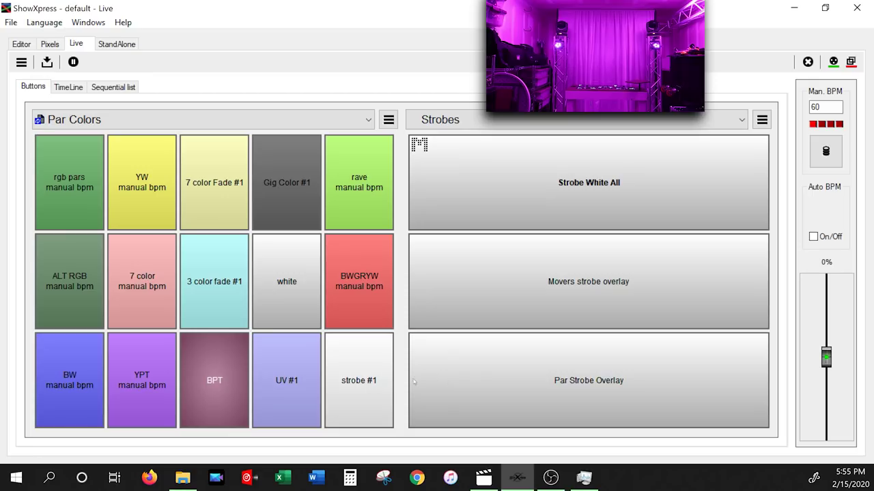
{"action": "left_click", "coordinate": [540, 383]}
{"action": "left_click", "coordinate": [539, 380]}
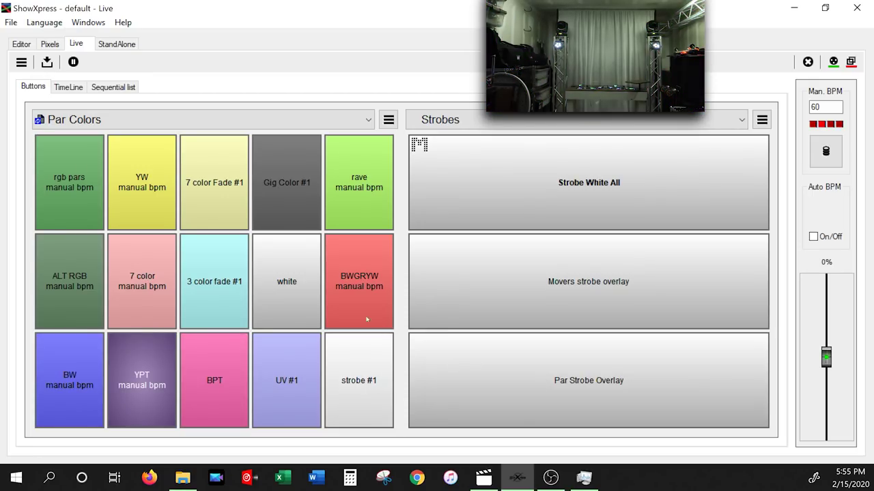
{"action": "left_click", "coordinate": [530, 387]}
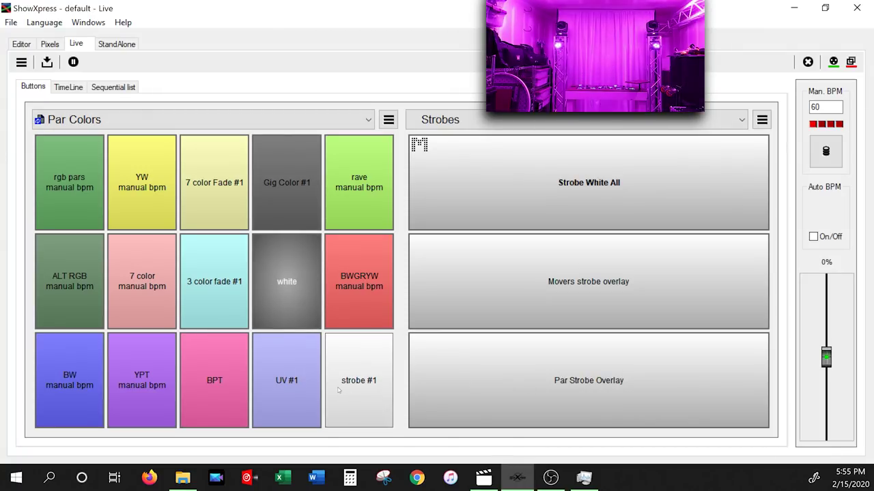
{"action": "left_click", "coordinate": [345, 389]}
{"action": "left_click", "coordinate": [344, 389]}
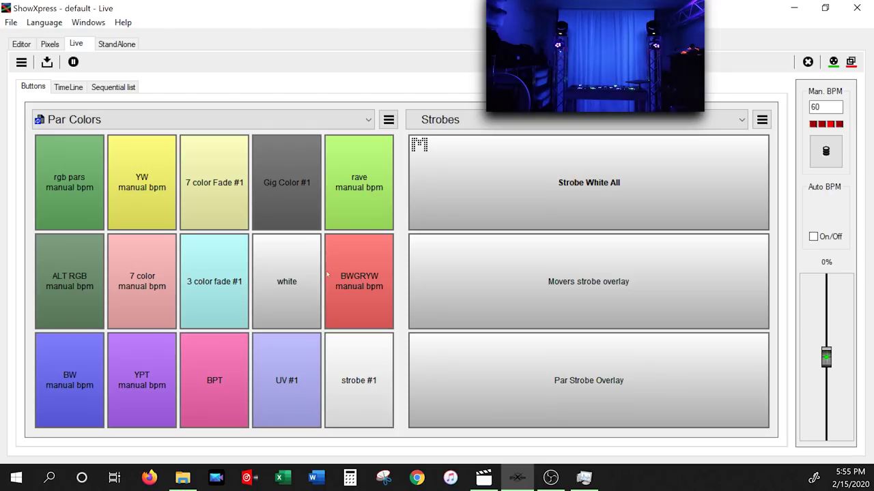
Run the rave look, return the pars to plain white, and move to the Editor.
{"action": "left_click", "coordinate": [363, 202]}
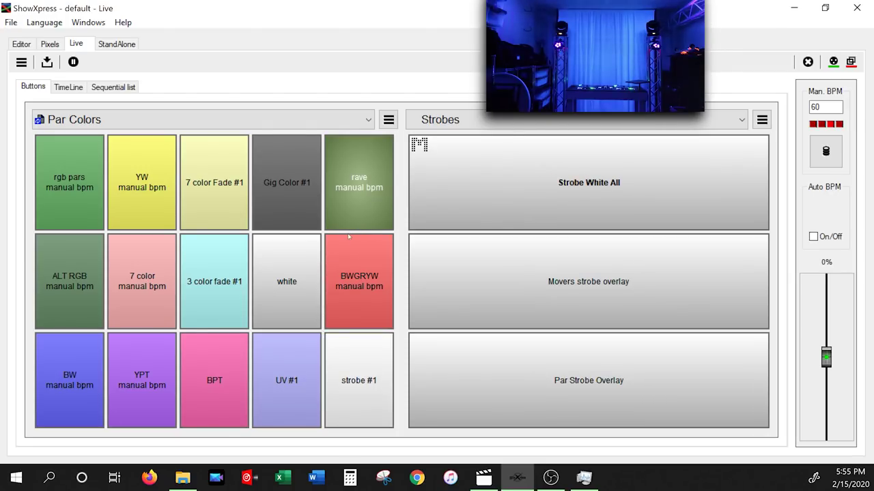
{"action": "left_click", "coordinate": [301, 266]}
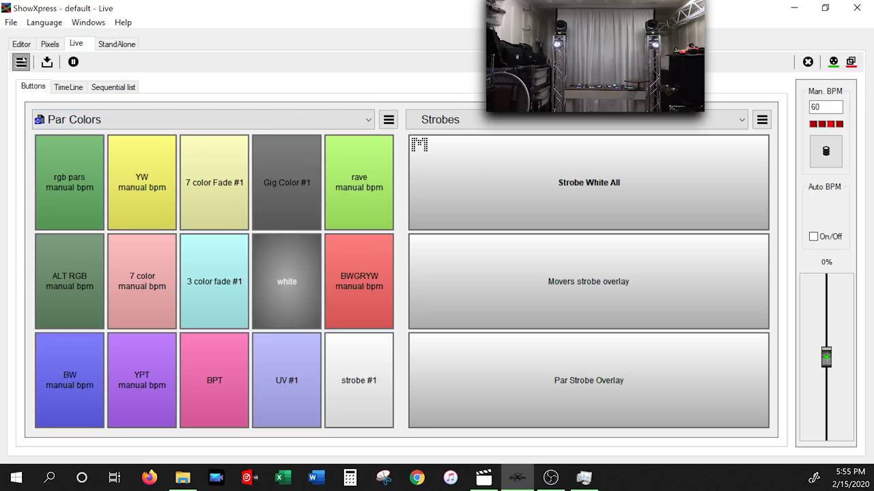
{"action": "left_click", "coordinate": [20, 45]}
Check the mega hex pars' addresses on the Fixtures DMX grid, then bring up the Generator.
{"action": "left_click", "coordinate": [32, 66]}
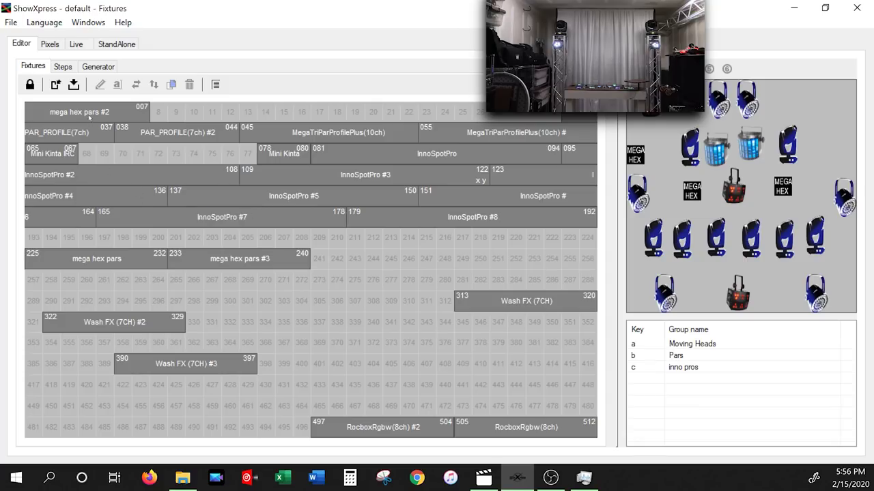
{"action": "left_click", "coordinate": [62, 67]}
{"action": "left_click", "coordinate": [92, 67]}
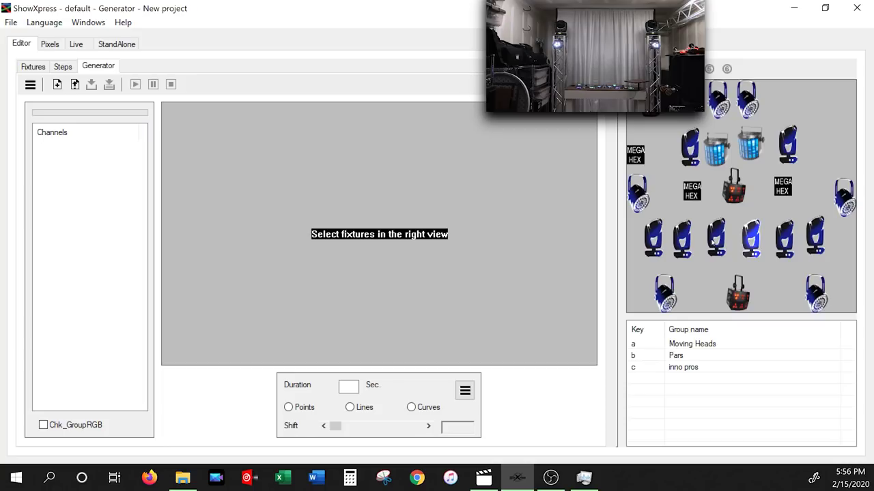
Return to the step editor and add mega hex pars #3 from the fixture view.
{"action": "left_click", "coordinate": [63, 66]}
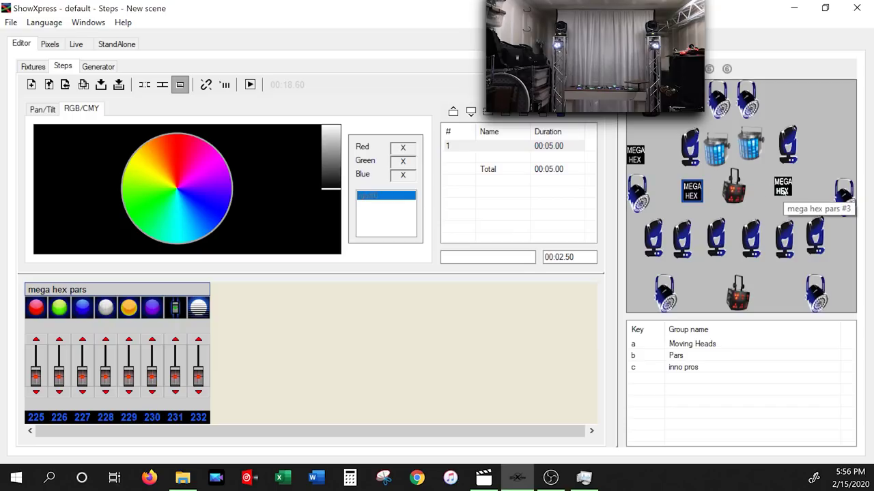
{"action": "left_click", "coordinate": [782, 191]}
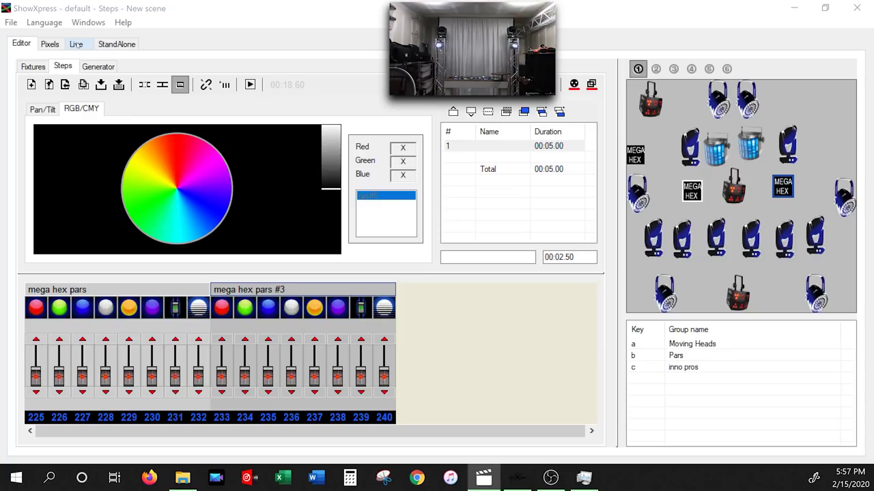
Switch to the Live button page.
{"action": "left_click", "coordinate": [76, 44]}
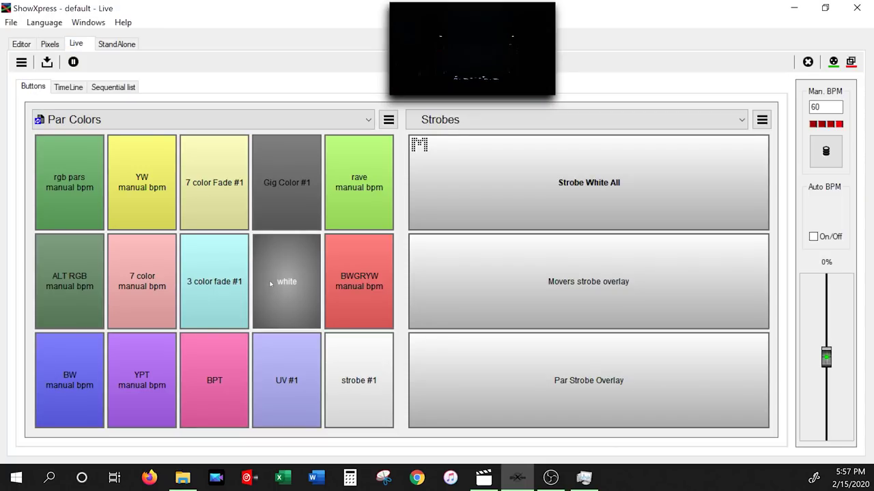
Black out output, then raise channels 231, 232 and red 225 to 255 on both pars.
{"action": "left_click", "coordinate": [20, 44]}
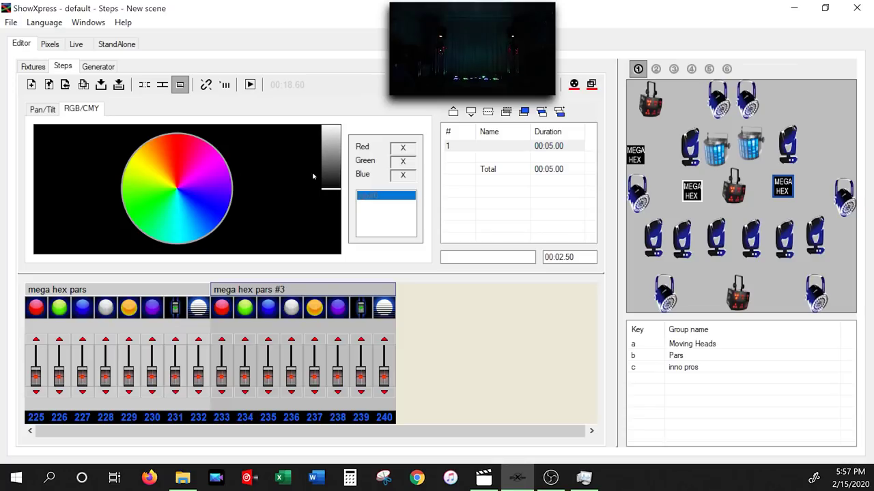
{"action": "left_click", "coordinate": [574, 84]}
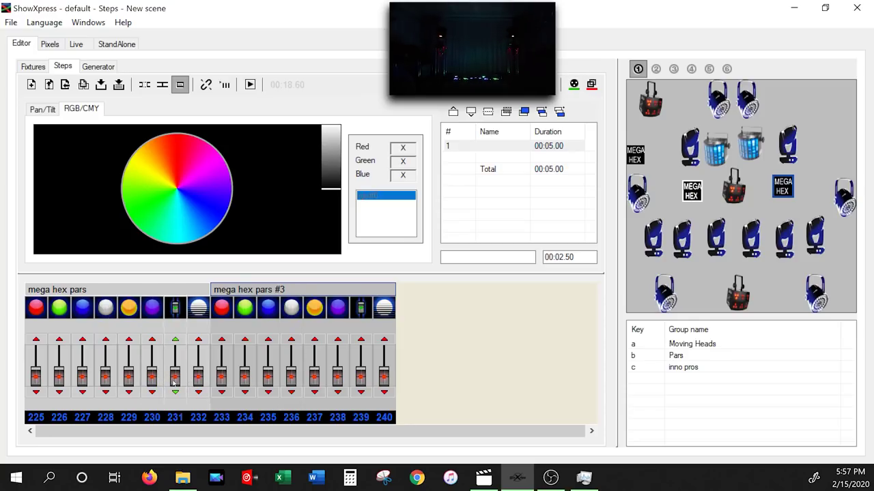
{"action": "left_click_drag", "start_coordinate": [175, 381], "coordinate": [174, 355]}
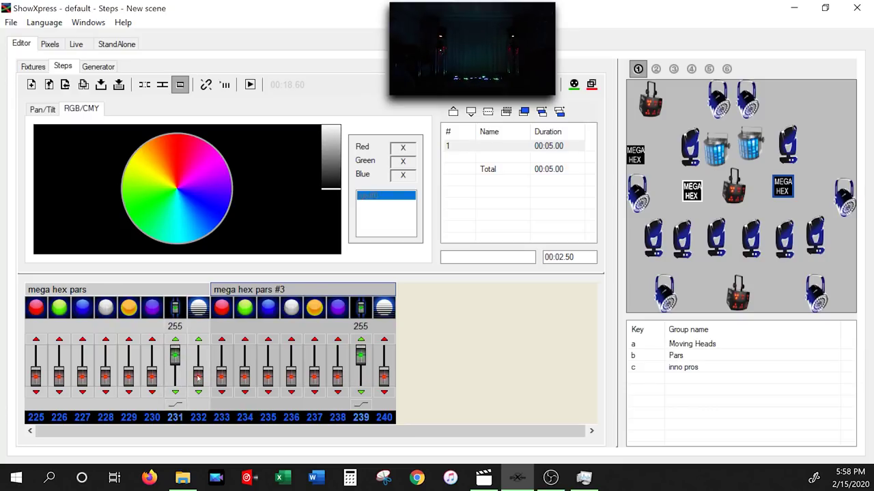
{"action": "left_click_drag", "start_coordinate": [198, 374], "coordinate": [200, 334]}
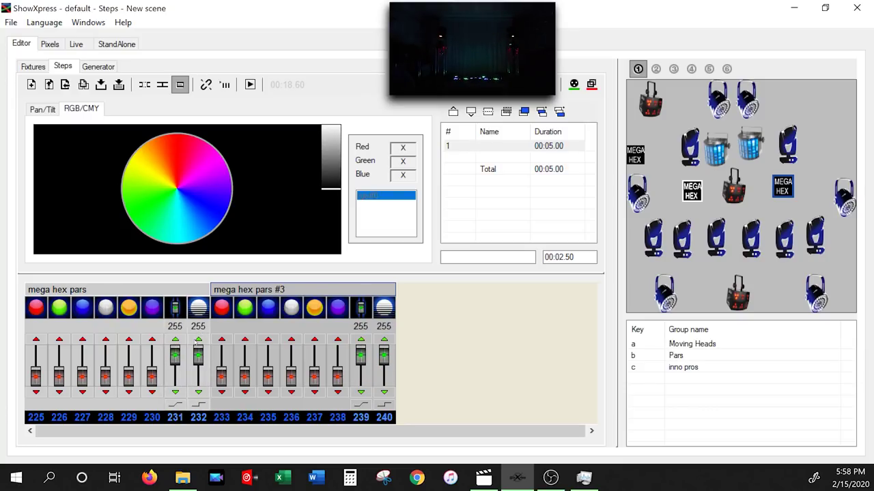
{"action": "left_click_drag", "start_coordinate": [39, 375], "coordinate": [40, 332]}
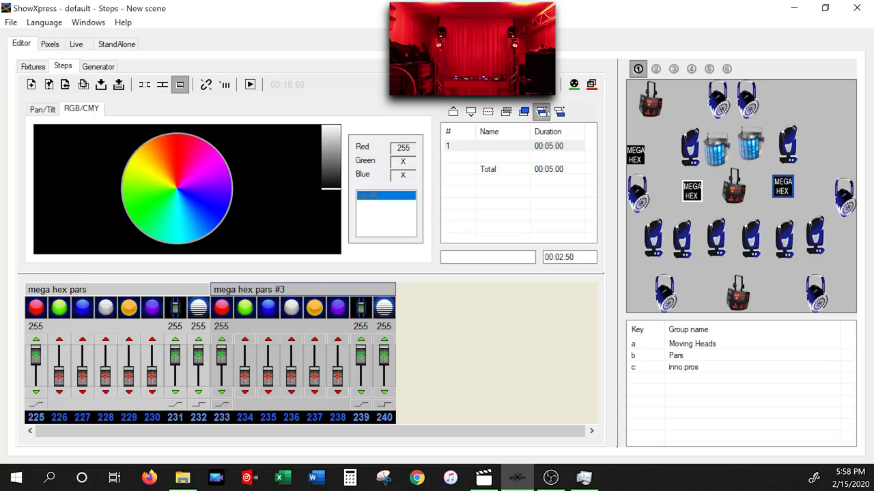
Add a second 5-second step and make it green by turning red to 0.
{"action": "left_click", "coordinate": [541, 112]}
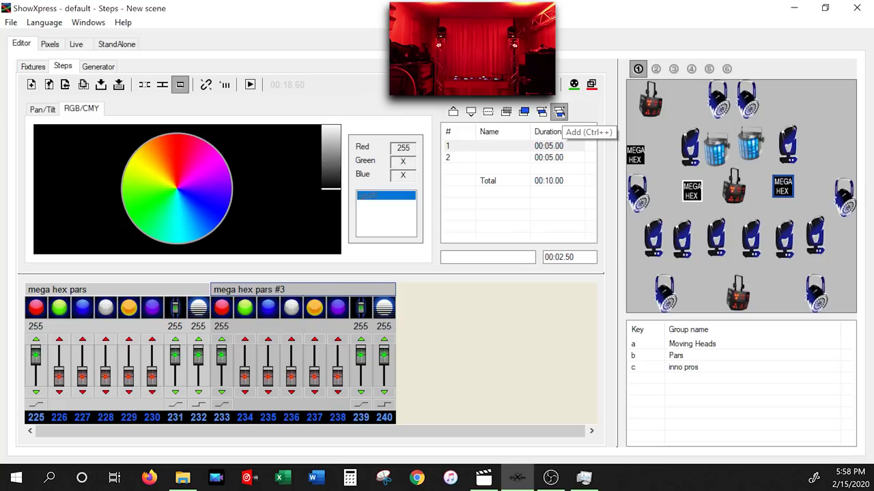
{"action": "left_click", "coordinate": [561, 113]}
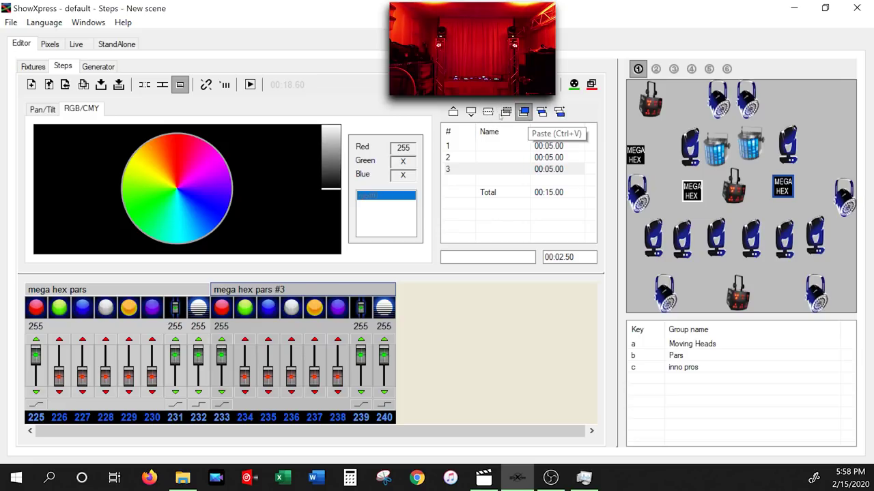
{"action": "left_click", "coordinate": [469, 149]}
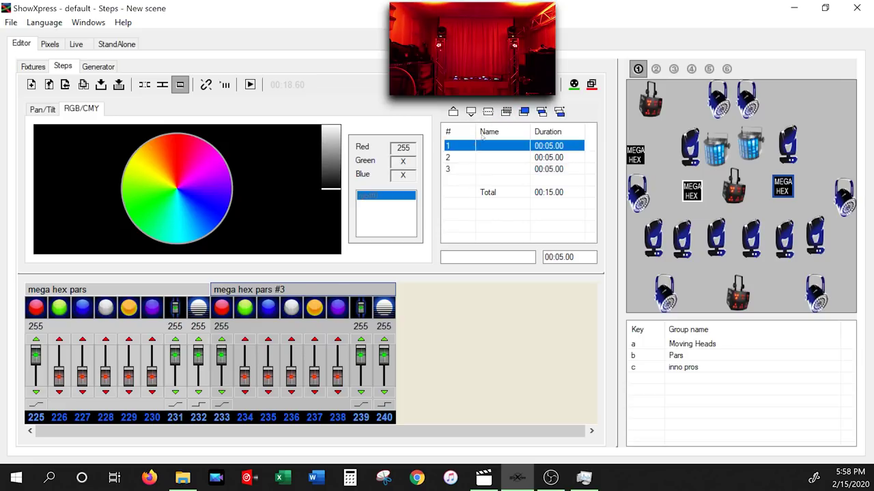
{"action": "left_click", "coordinate": [487, 112]}
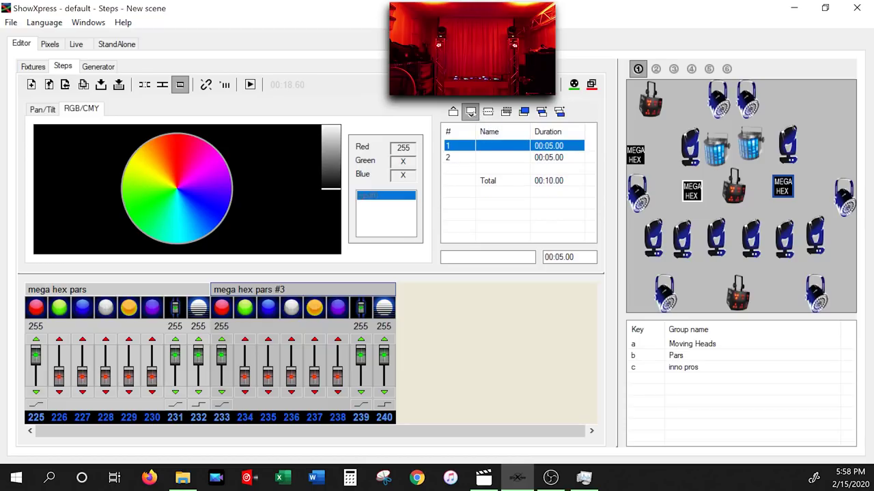
{"action": "left_click", "coordinate": [470, 111]}
{"action": "left_click", "coordinate": [453, 111]}
{"action": "left_click", "coordinate": [470, 111]}
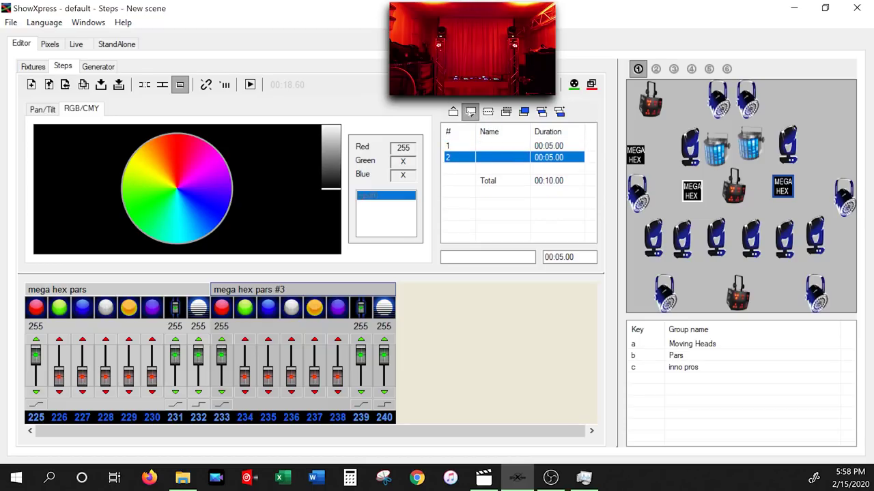
{"action": "left_click", "coordinate": [461, 150]}
{"action": "left_click", "coordinate": [461, 158]}
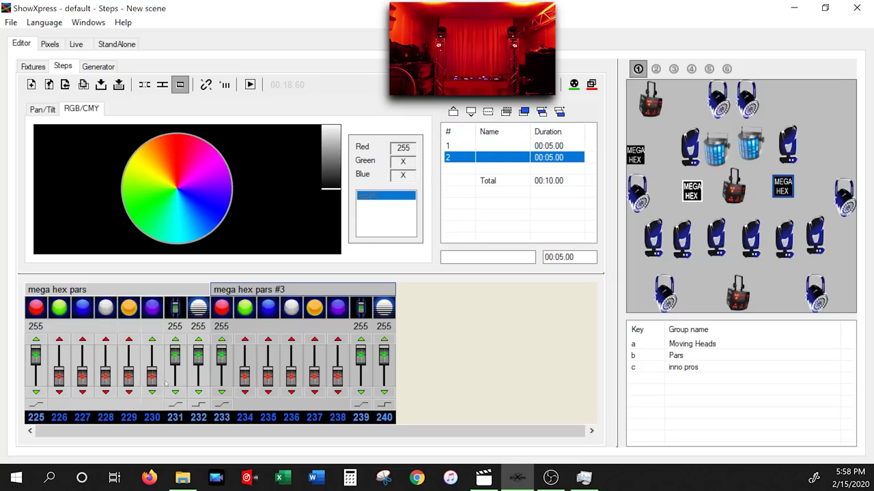
{"action": "left_click_drag", "start_coordinate": [221, 356], "coordinate": [247, 339]}
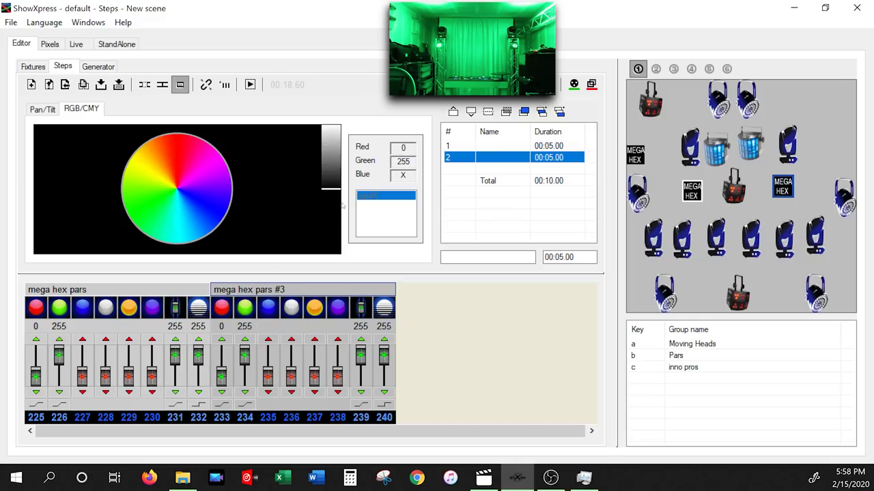
{"action": "left_click", "coordinate": [456, 147]}
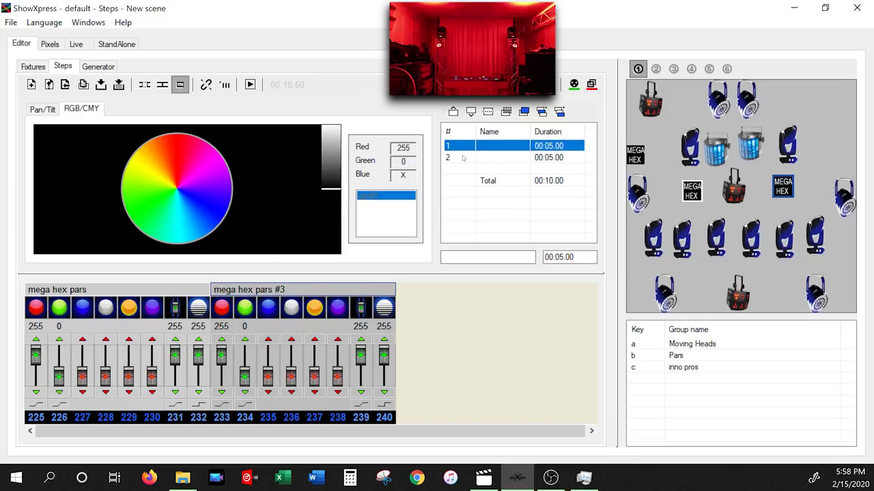
{"action": "left_click", "coordinate": [462, 157]}
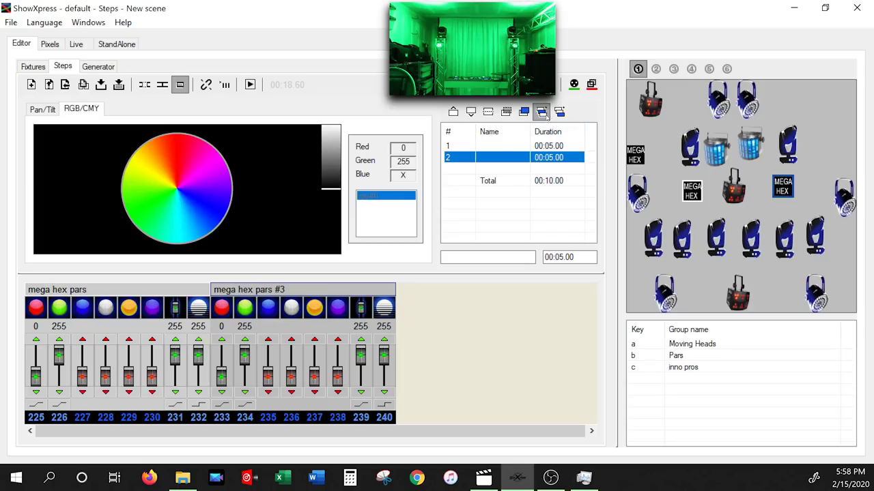
Add a third step with green off and blue at full, then pick a colour on the wheel.
{"action": "left_click", "coordinate": [542, 113]}
{"action": "left_click", "coordinate": [459, 170]}
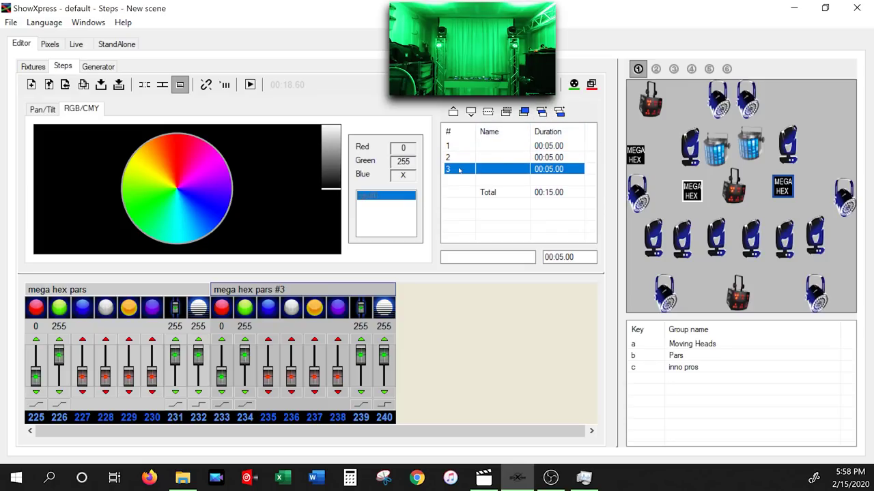
{"action": "left_click", "coordinate": [460, 147]}
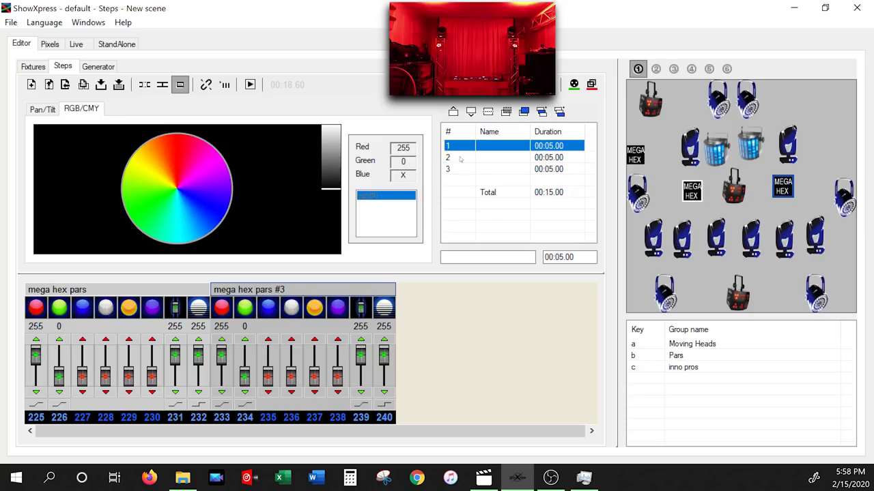
{"action": "left_click", "coordinate": [461, 159]}
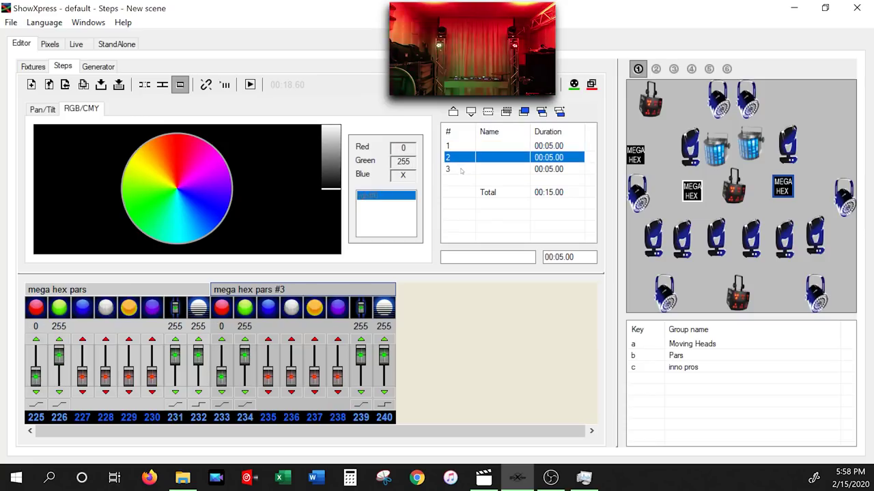
{"action": "left_click", "coordinate": [460, 170]}
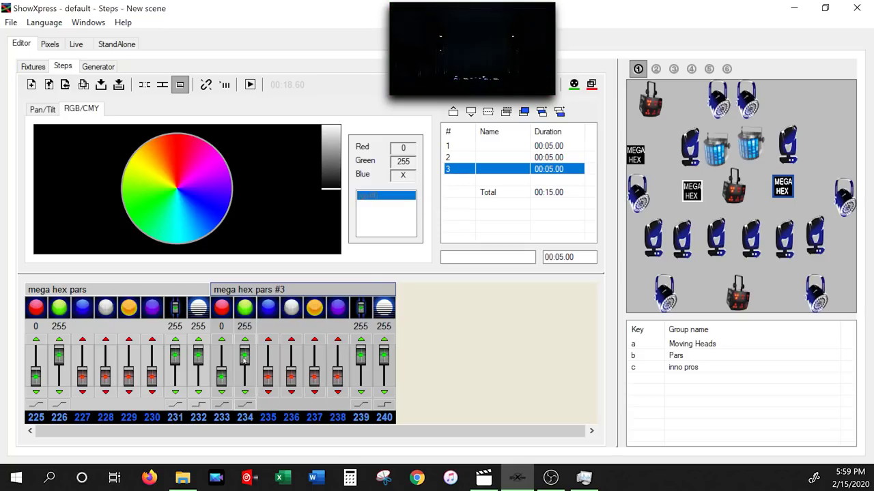
{"action": "left_click", "coordinate": [244, 393]}
{"action": "left_click", "coordinate": [268, 340]}
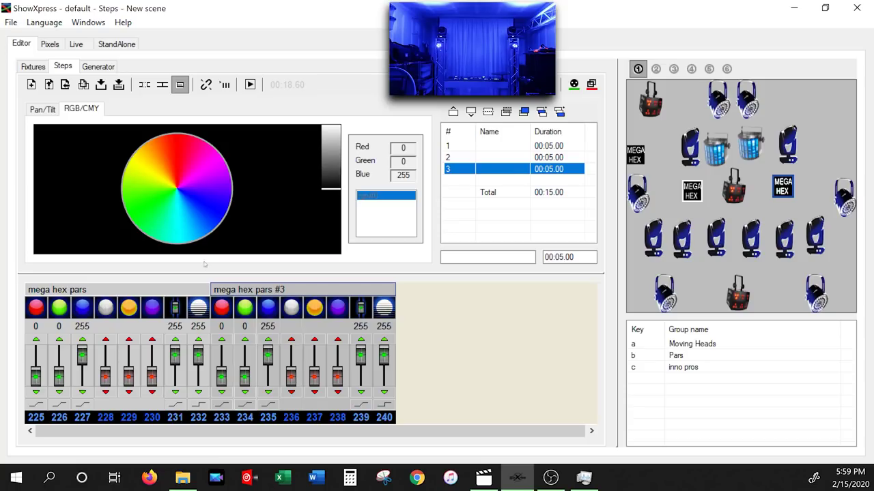
{"action": "left_click", "coordinate": [199, 207]}
Shift step 3 to cyan on the colour wheel and add a fourth step.
{"action": "left_click_drag", "start_coordinate": [199, 207], "coordinate": [177, 231]}
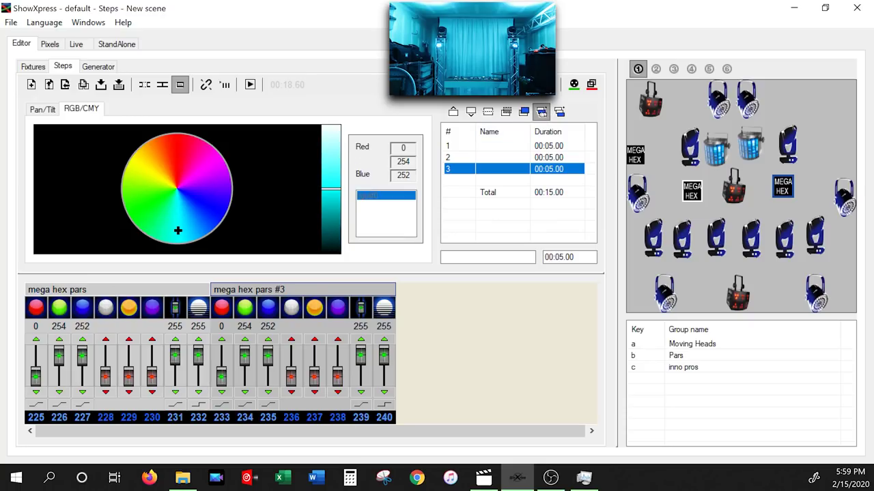
{"action": "left_click", "coordinate": [542, 112]}
{"action": "left_click", "coordinate": [469, 180]}
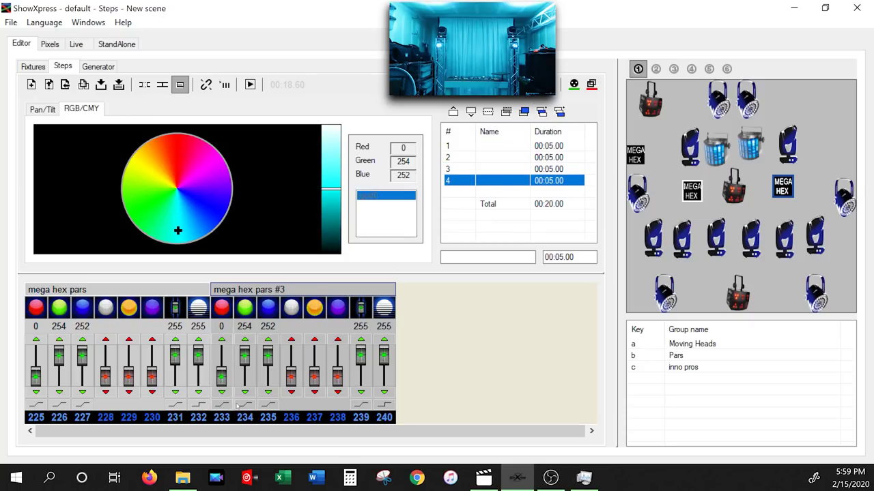
In step 4, turn green, blue and amber 229 off and raise white 228 to 255.
{"action": "mouse_move", "coordinate": [246, 358]}
{"action": "left_mouse_down"}
{"action": "mouse_move", "coordinate": [247, 409]}
{"action": "mouse_move", "coordinate": [245, 349]}
{"action": "left_mouse_up"}
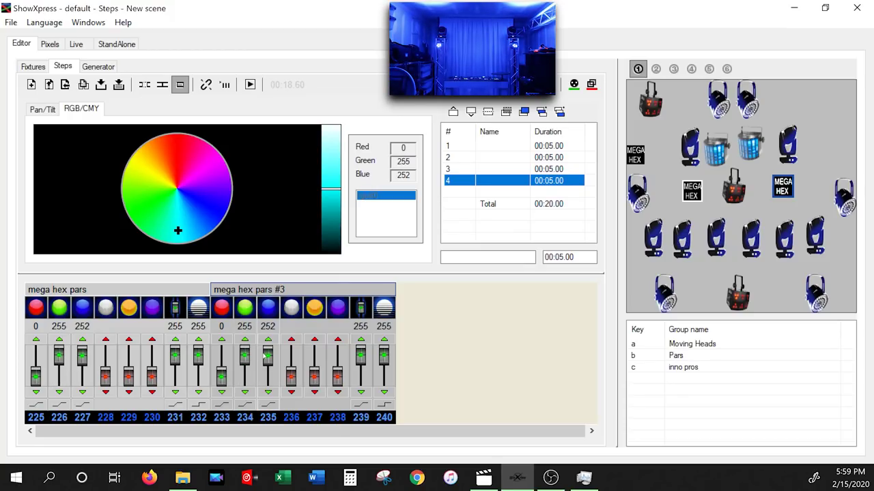
{"action": "left_click_drag", "start_coordinate": [270, 356], "coordinate": [269, 375]}
{"action": "left_click_drag", "start_coordinate": [268, 376], "coordinate": [245, 384]}
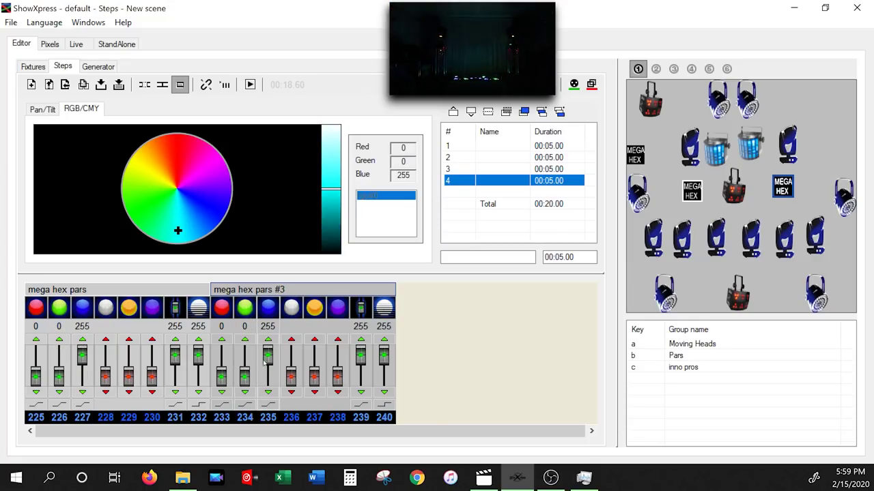
{"action": "left_click_drag", "start_coordinate": [267, 355], "coordinate": [268, 421]}
{"action": "left_click_drag", "start_coordinate": [314, 376], "coordinate": [316, 344]}
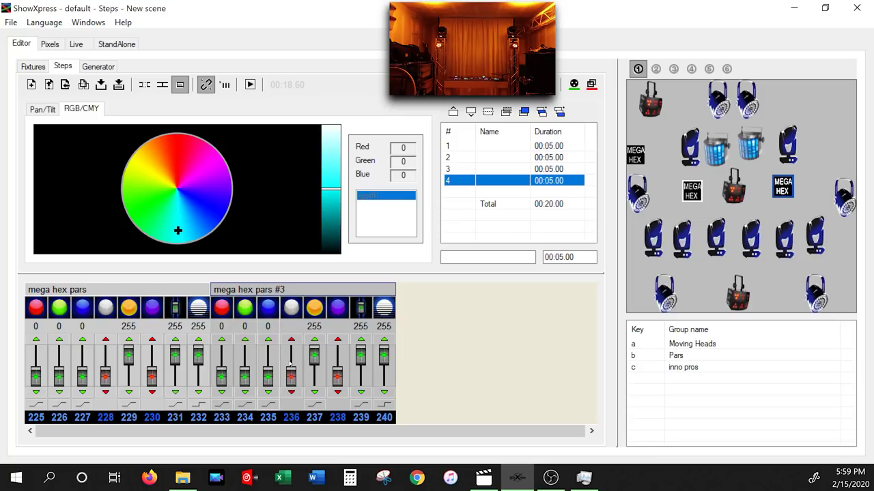
{"action": "mouse_move", "coordinate": [314, 356]}
{"action": "left_mouse_down"}
{"action": "mouse_move", "coordinate": [315, 366]}
{"action": "mouse_move", "coordinate": [314, 354]}
{"action": "left_mouse_up"}
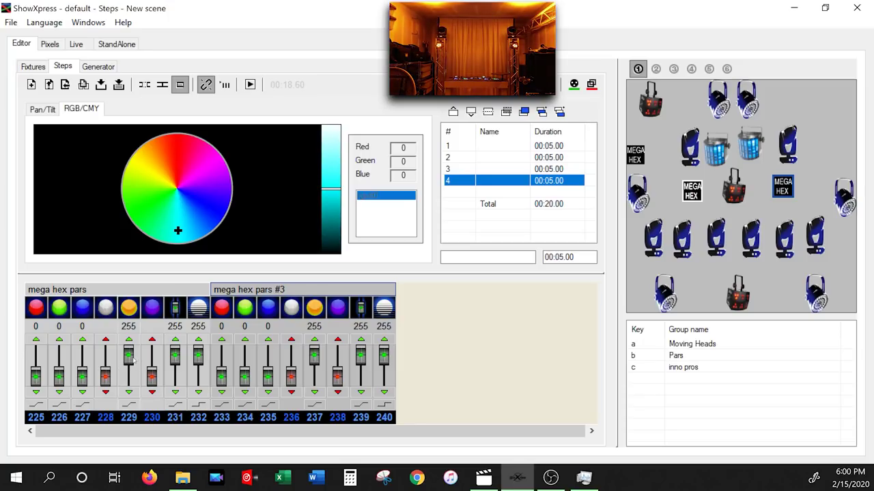
{"action": "left_click_drag", "start_coordinate": [130, 355], "coordinate": [130, 376]}
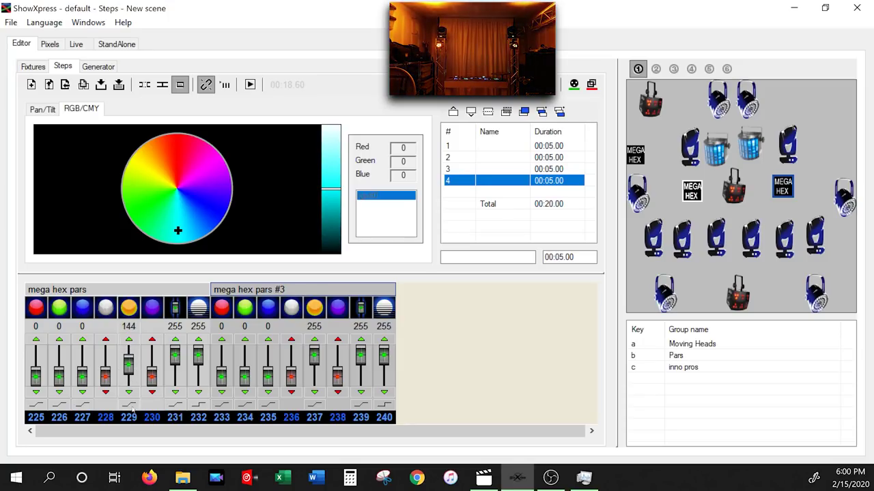
{"action": "left_click_drag", "start_coordinate": [105, 377], "coordinate": [111, 340]}
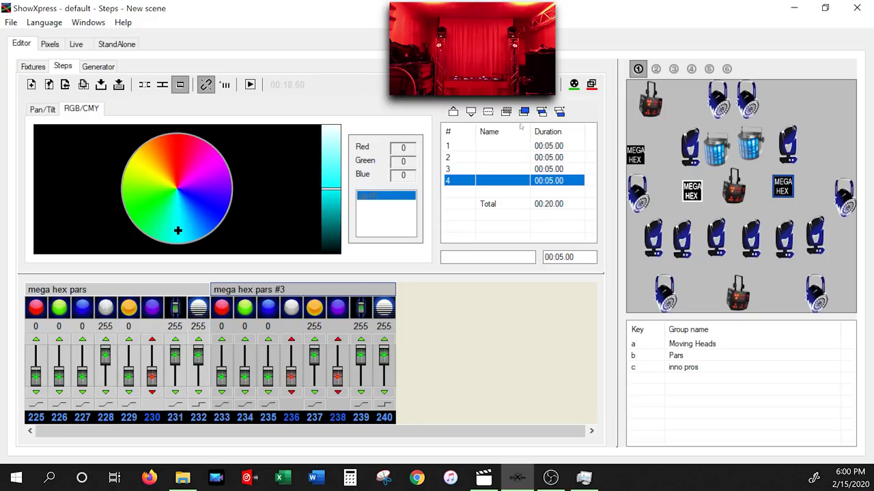
Review steps 1–4, then play the scene to preview the red, green, cyan and white cycle.
{"action": "left_click", "coordinate": [490, 146]}
{"action": "left_click", "coordinate": [485, 159]}
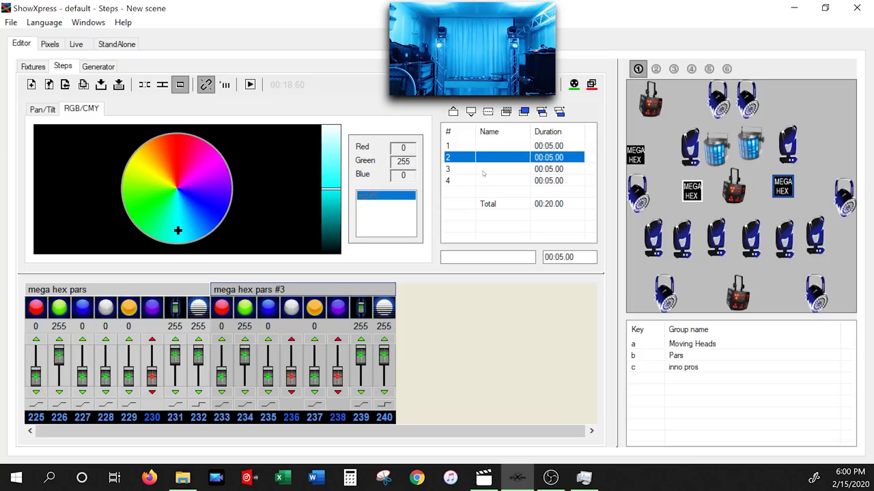
{"action": "left_click", "coordinate": [485, 170]}
{"action": "left_click", "coordinate": [481, 181]}
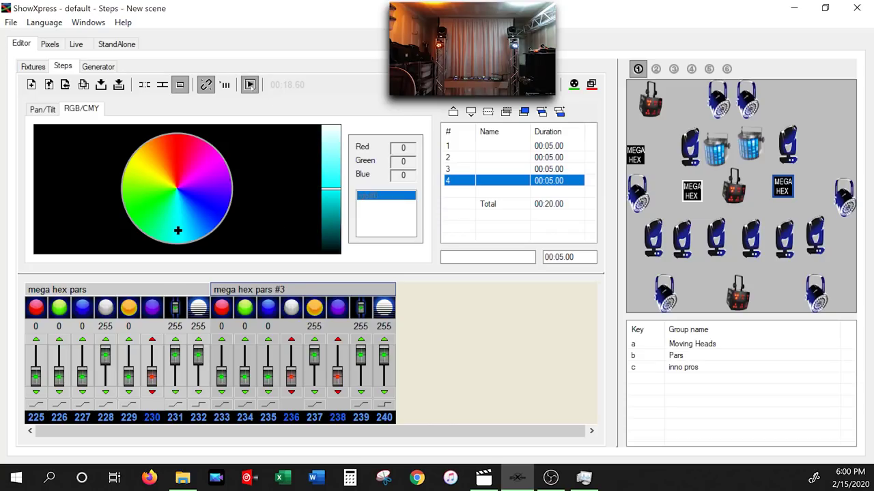
{"action": "left_click", "coordinate": [250, 85]}
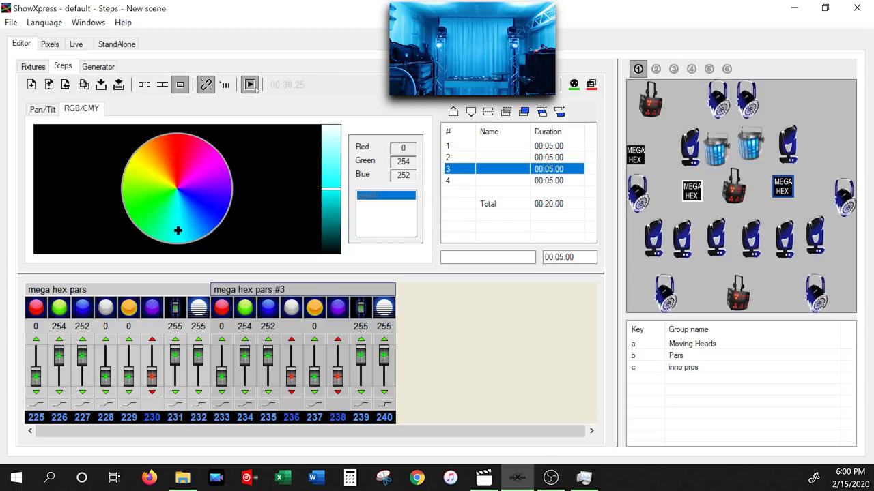
Stop playback and check the green, cyan and red steps.
{"action": "left_click", "coordinate": [257, 90]}
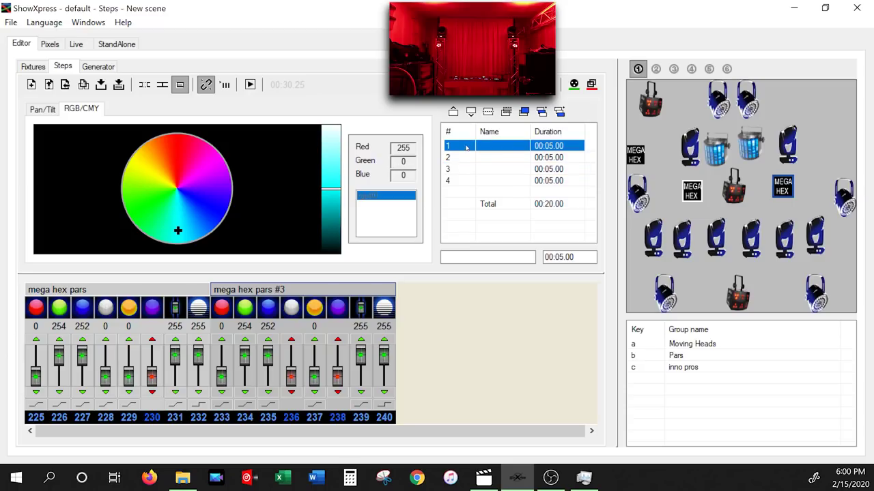
{"action": "left_click", "coordinate": [467, 158]}
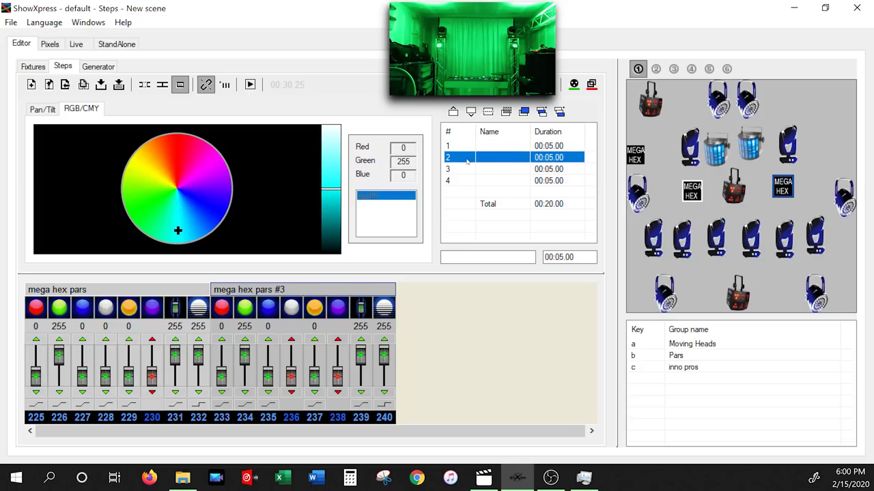
{"action": "left_click", "coordinate": [461, 168]}
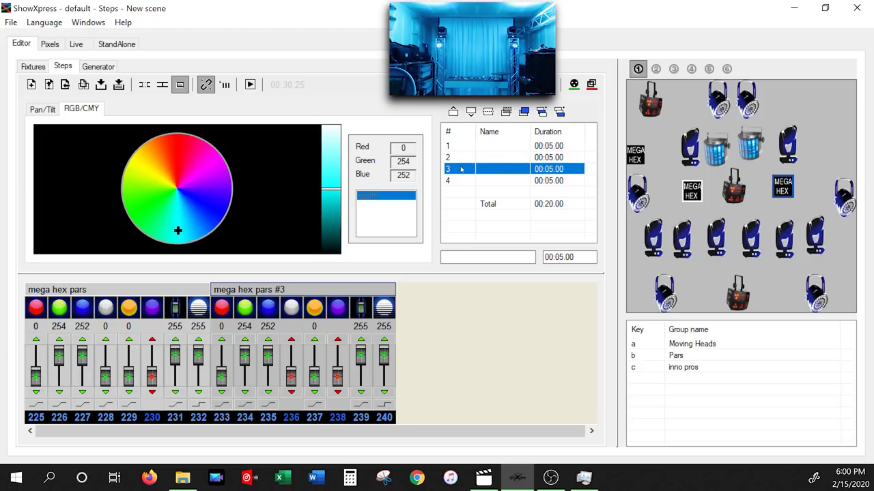
{"action": "left_click", "coordinate": [453, 148]}
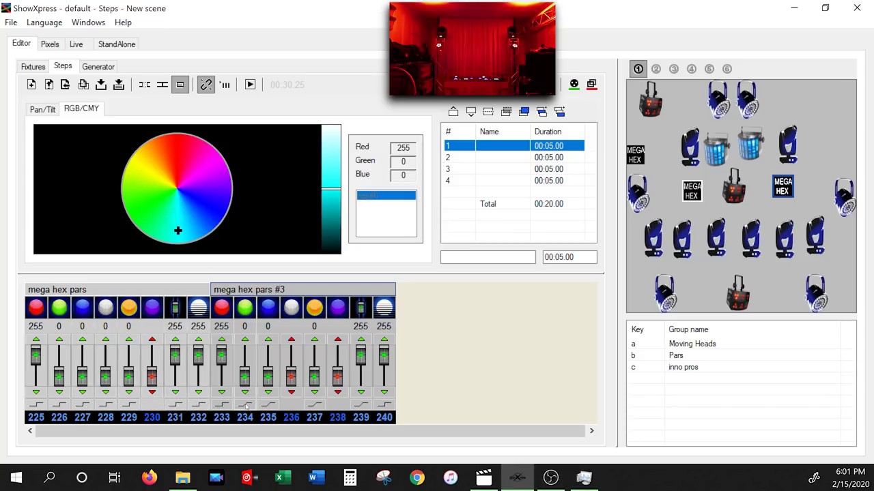
Turn fading off for channel 238 and on for channel 230, then recheck steps 1–3.
{"action": "left_click", "coordinate": [338, 405]}
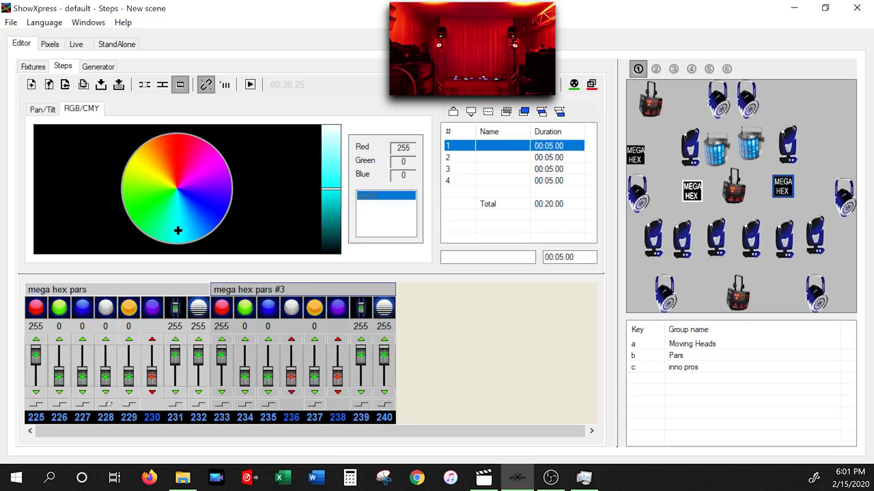
{"action": "left_click", "coordinate": [151, 405]}
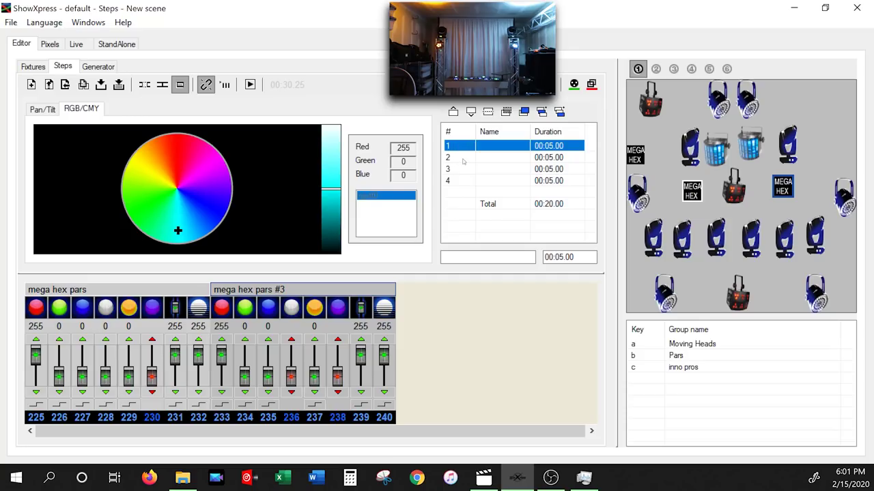
{"action": "left_click", "coordinate": [463, 157]}
{"action": "left_click", "coordinate": [465, 169]}
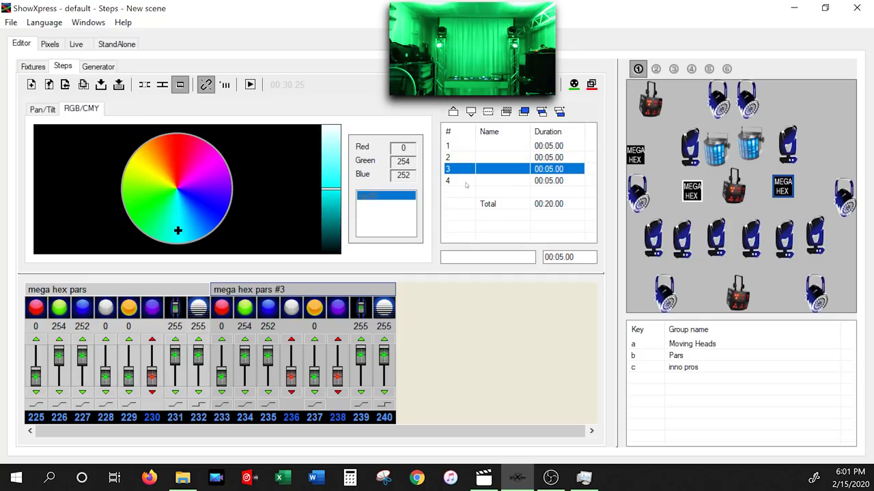
{"action": "left_click", "coordinate": [464, 145]}
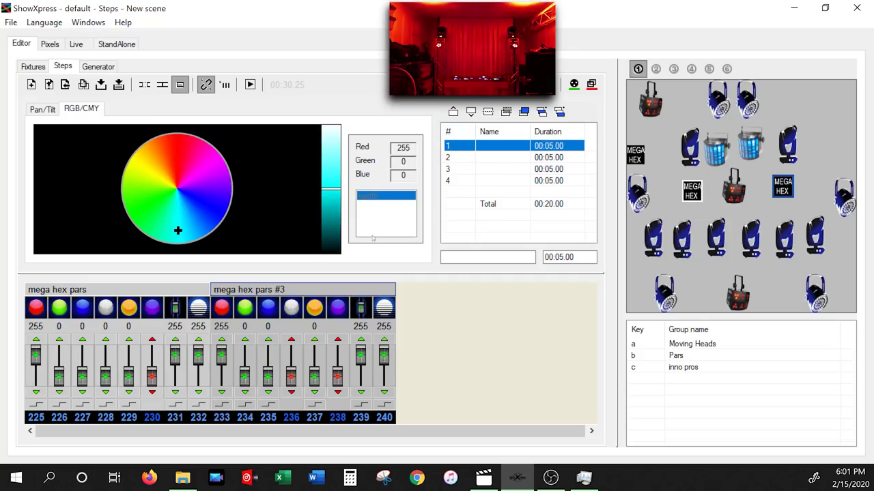
Apply red channel 225's fade setting to all steps and check steps 2 to 4.
{"action": "right_click", "coordinate": [36, 405]}
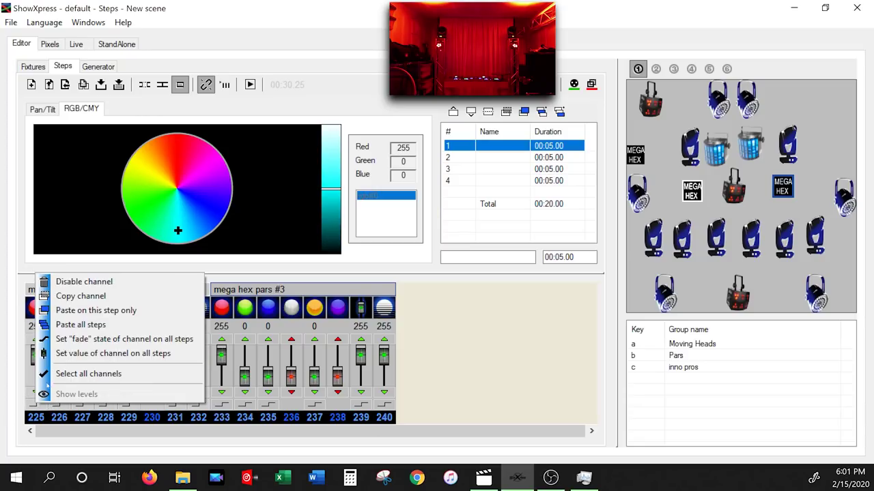
{"action": "left_click", "coordinate": [61, 339]}
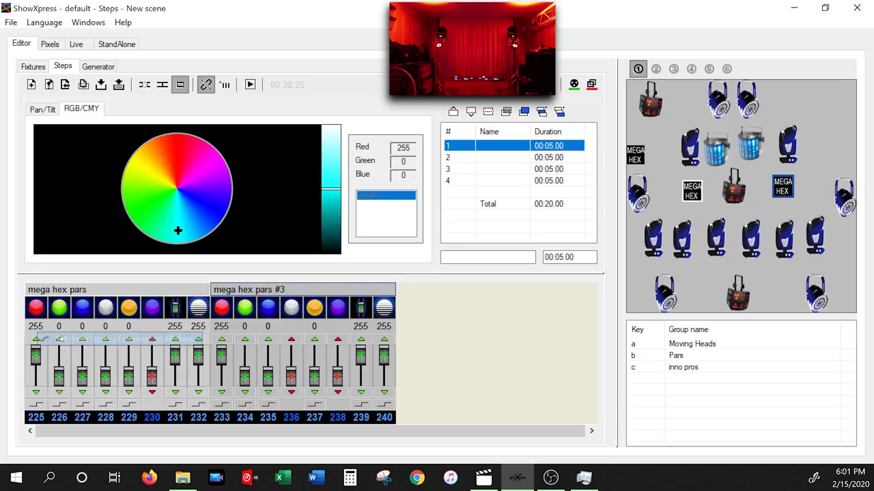
{"action": "left_click", "coordinate": [469, 161]}
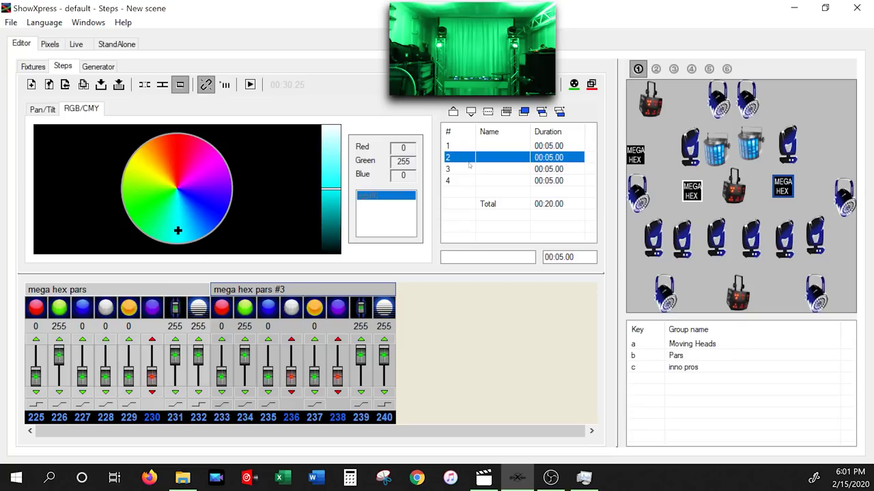
{"action": "left_click", "coordinate": [461, 169]}
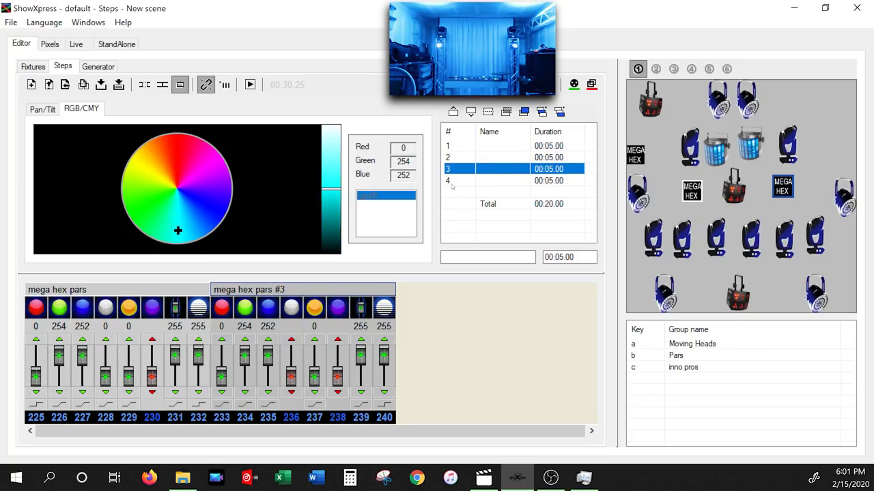
{"action": "left_click", "coordinate": [453, 181]}
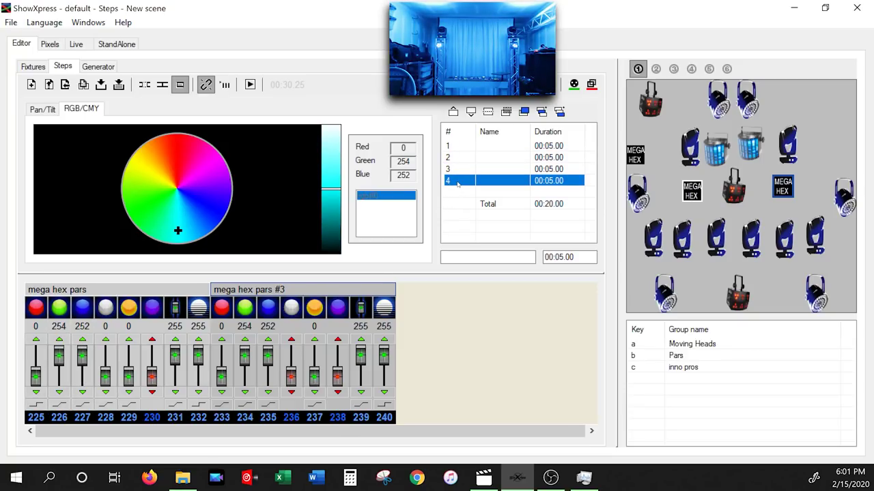
{"action": "left_click", "coordinate": [467, 146]}
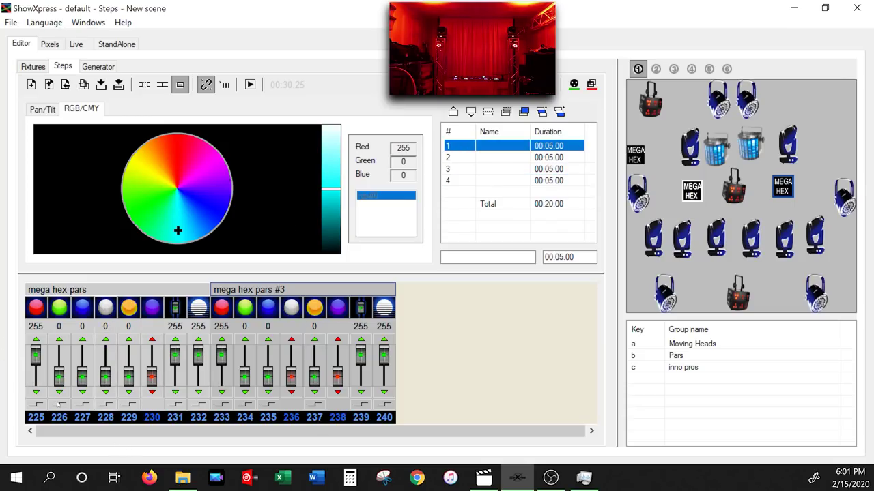
Apply the fade settings of green channel 226 and blue channel 227 to all steps.
{"action": "right_click", "coordinate": [59, 274]}
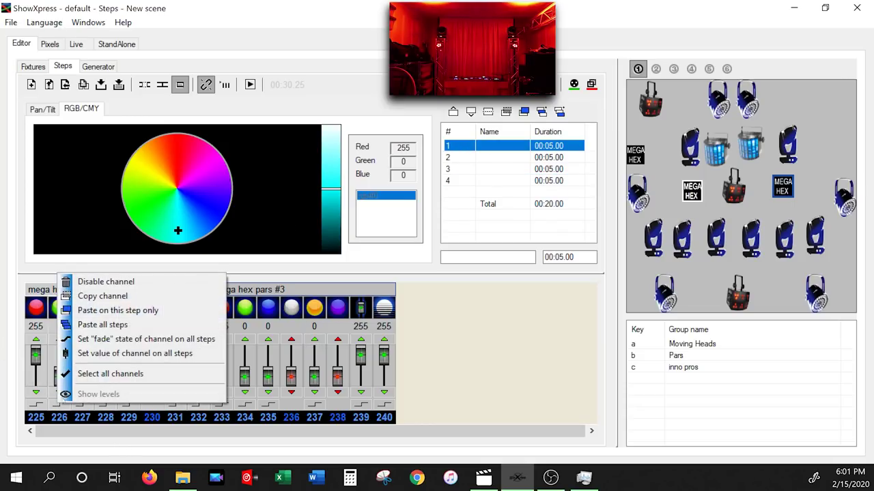
{"action": "left_click", "coordinate": [113, 339]}
{"action": "left_click", "coordinate": [845, 196]}
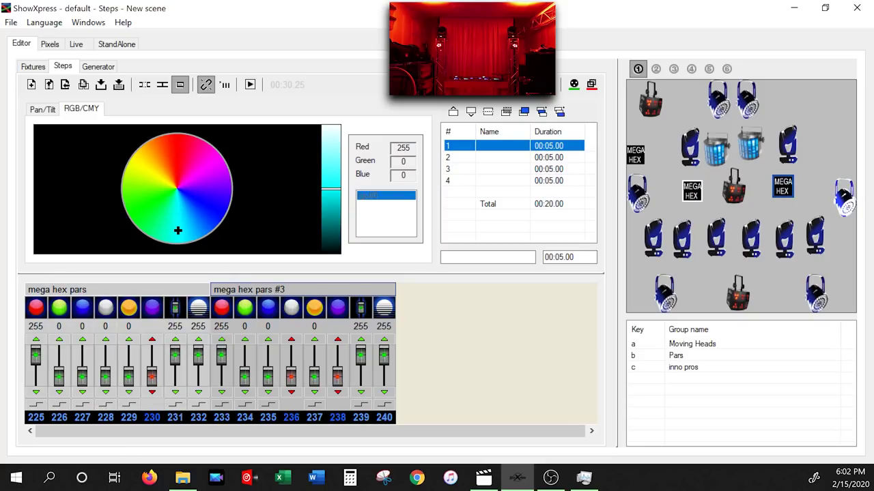
{"action": "right_click", "coordinate": [81, 406]}
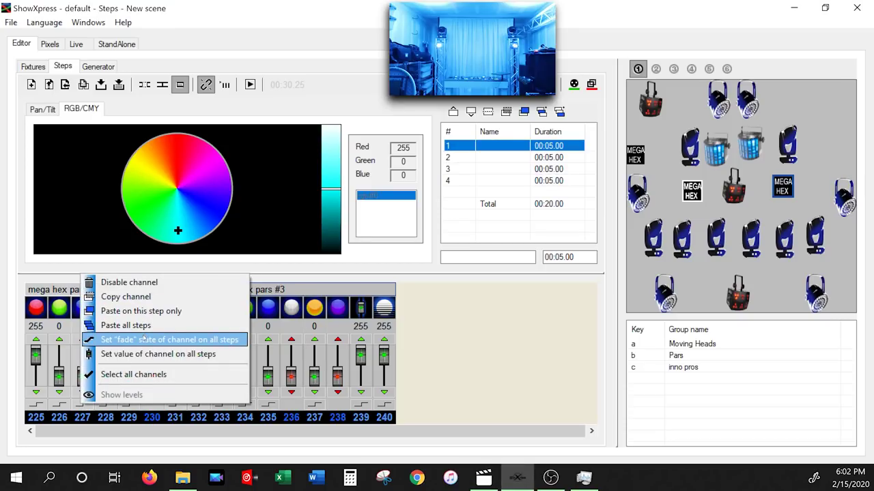
{"action": "left_click", "coordinate": [143, 339]}
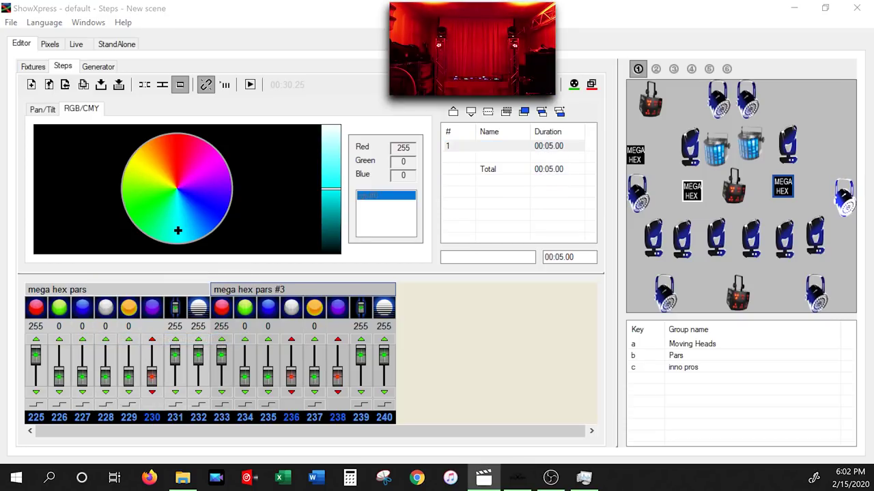